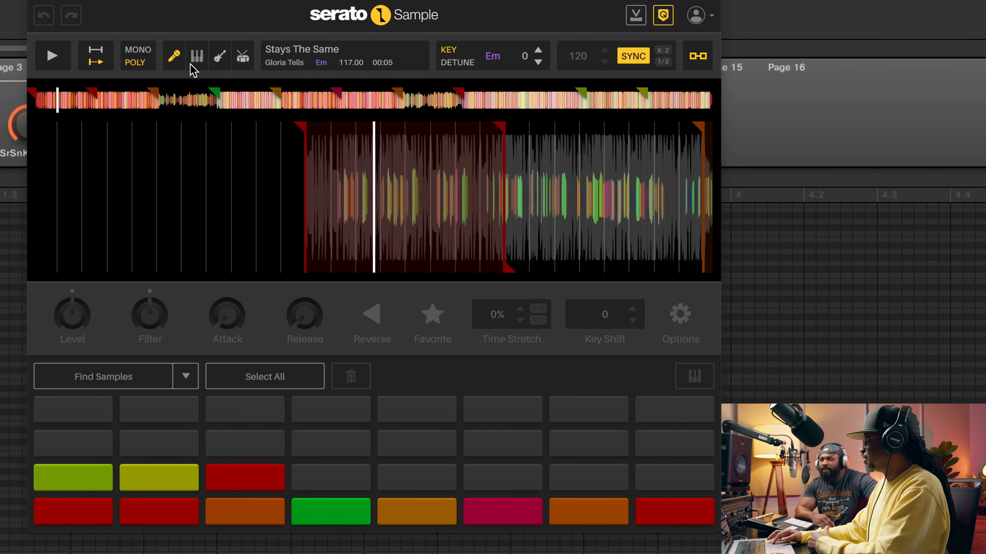
Turn on the melody, bass and drum stems alongside the vocals and switch off tempo sync for the sample
click(196, 60)
click(219, 62)
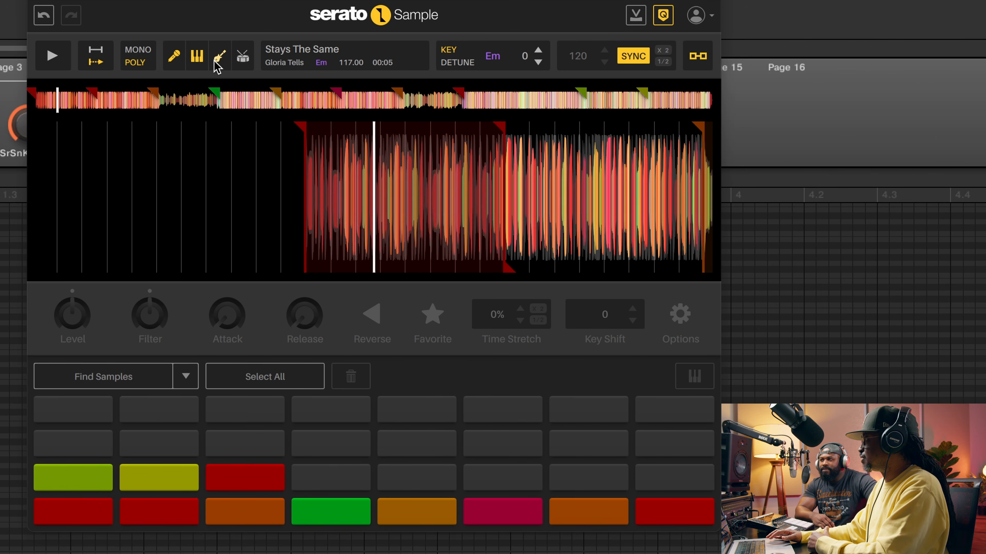
click(239, 62)
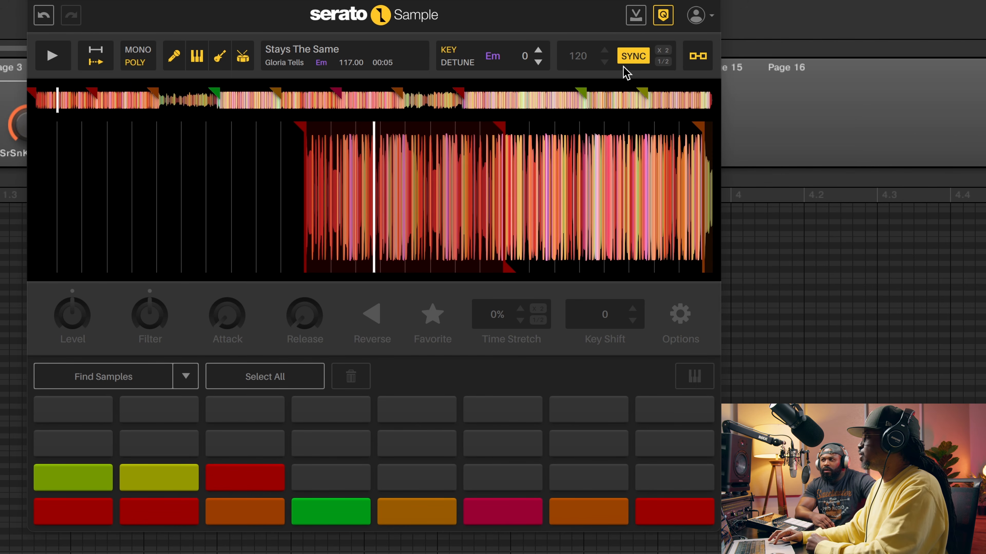
click(631, 58)
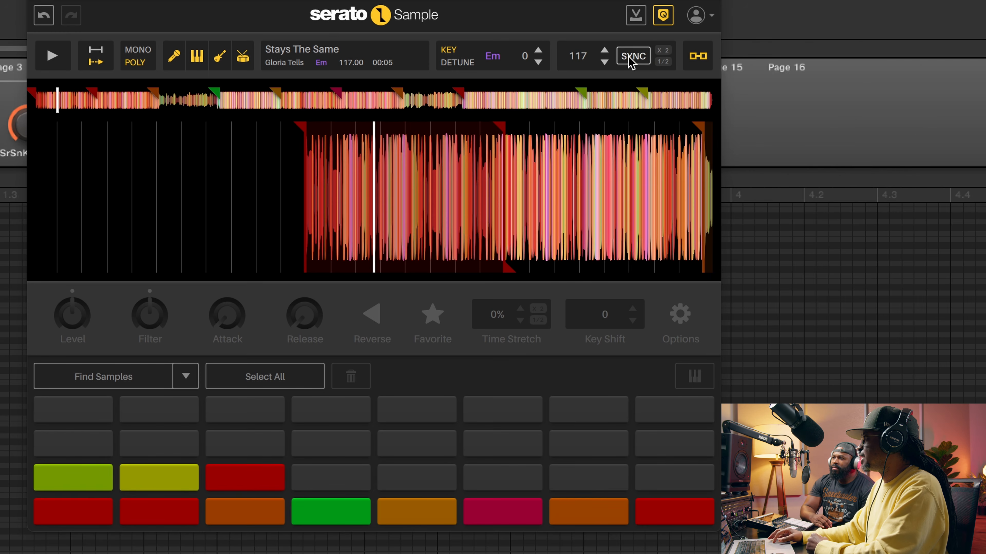
Play the sample from its start, muting the drum, bass and melody stems one by one to leave only the vocals, and pause
drag(57, 99, 25, 107)
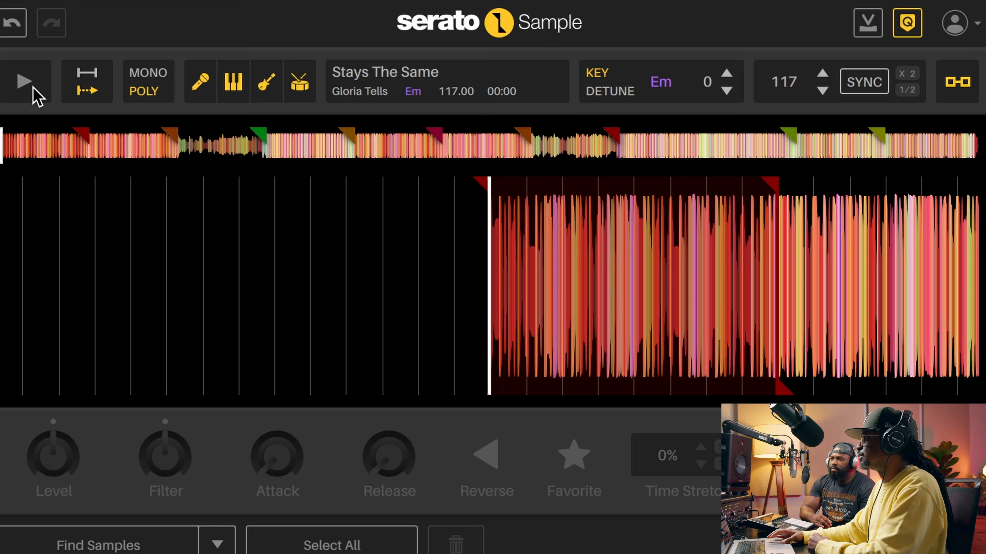
click(55, 58)
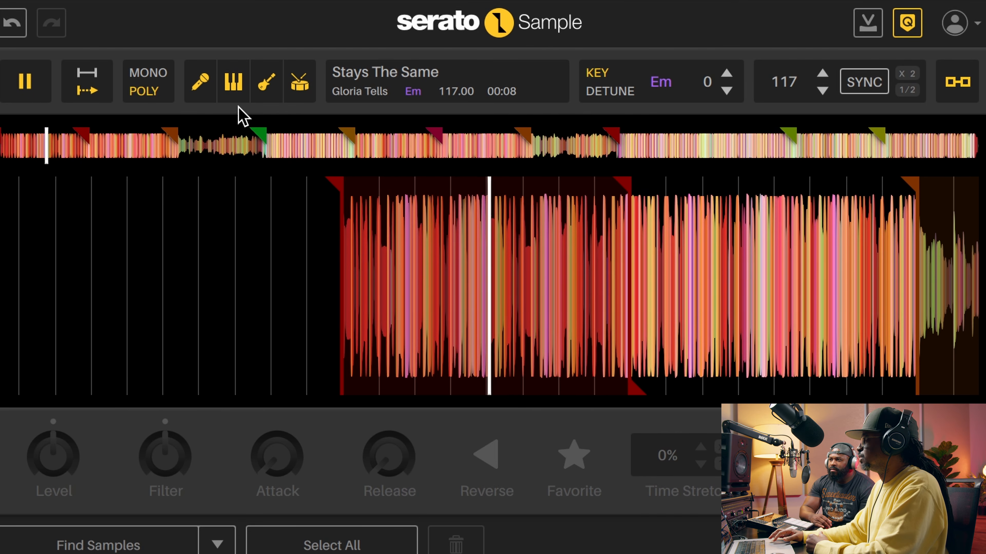
click(293, 85)
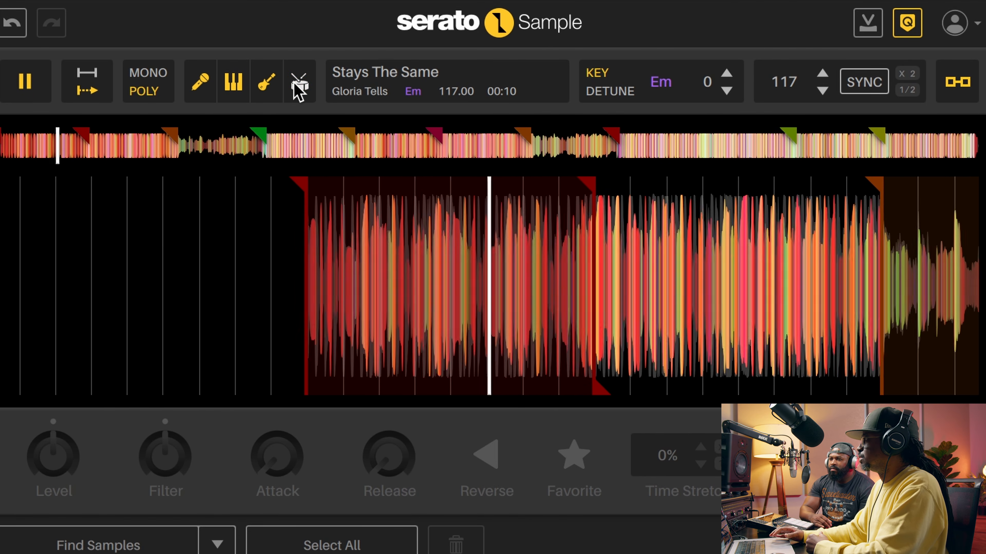
click(266, 86)
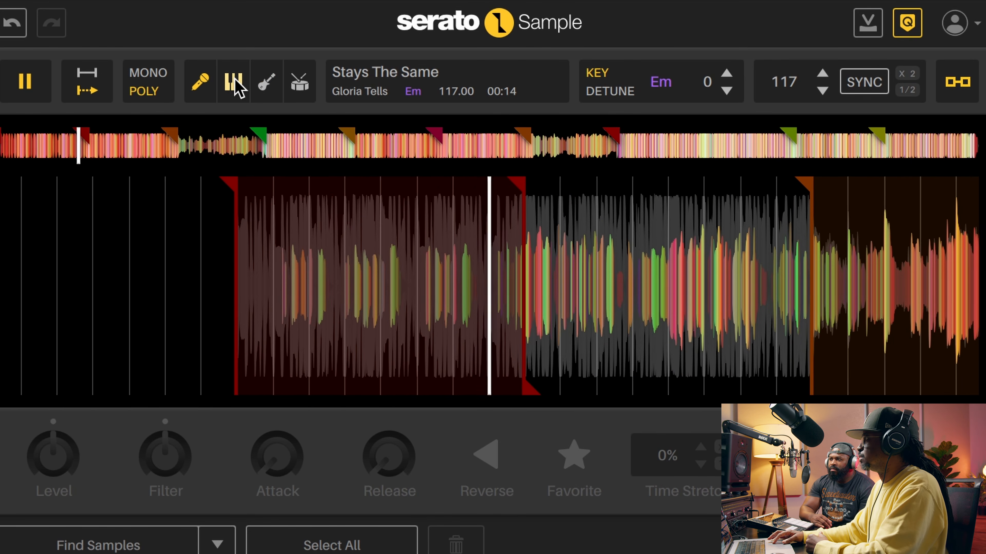
click(235, 88)
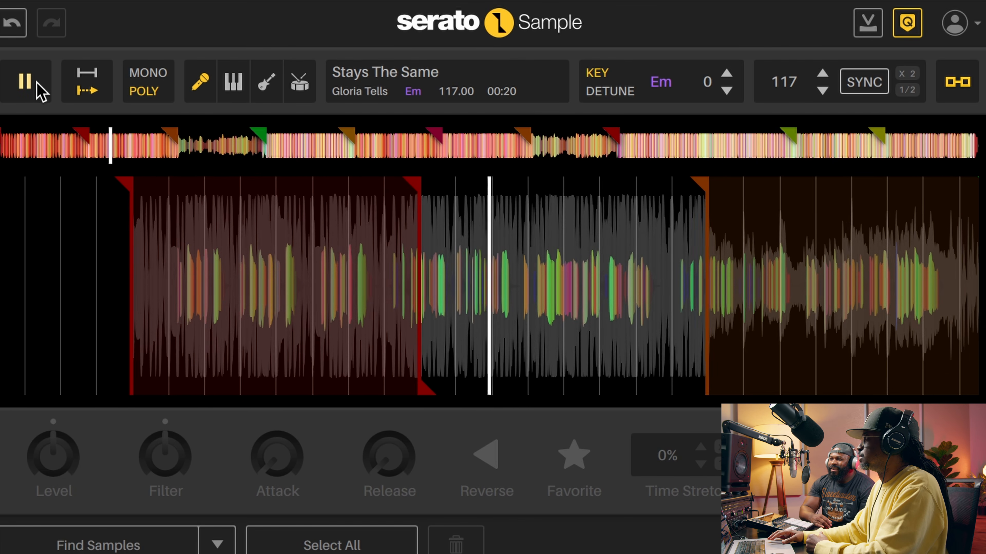
click(26, 81)
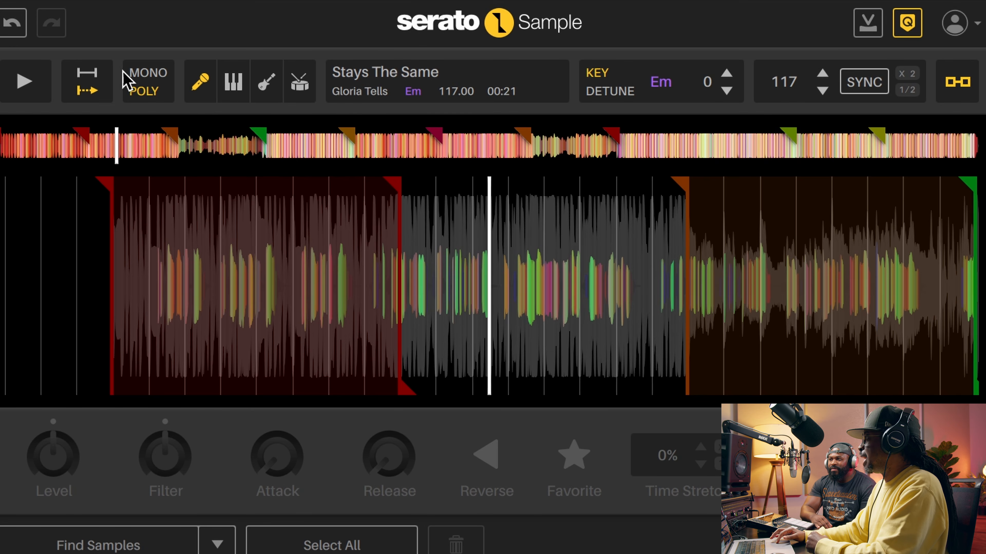
Switch from the vocal stem to the drum stem alone, play it from near the sample's start at 00:01, and pause
click(201, 93)
click(299, 89)
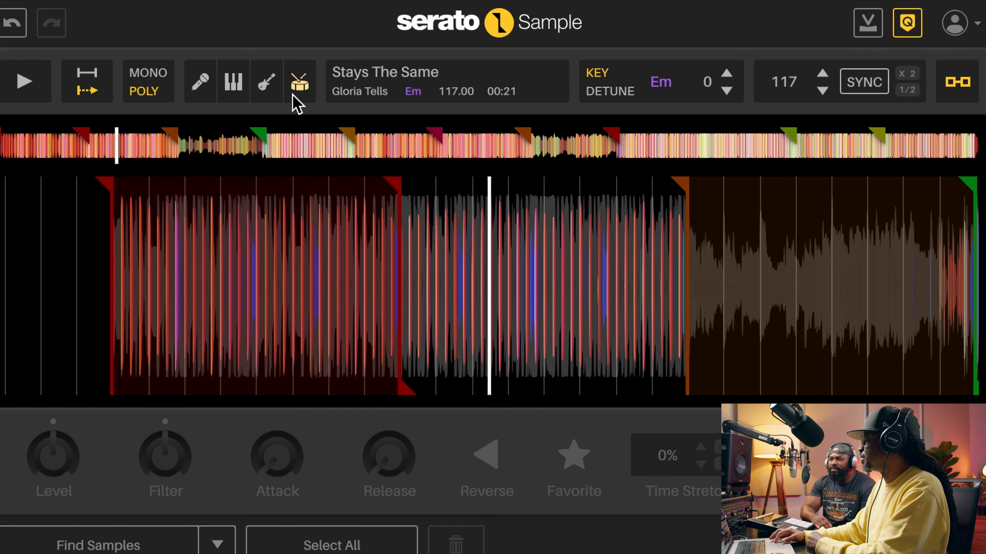
mouse_move(211, 247)
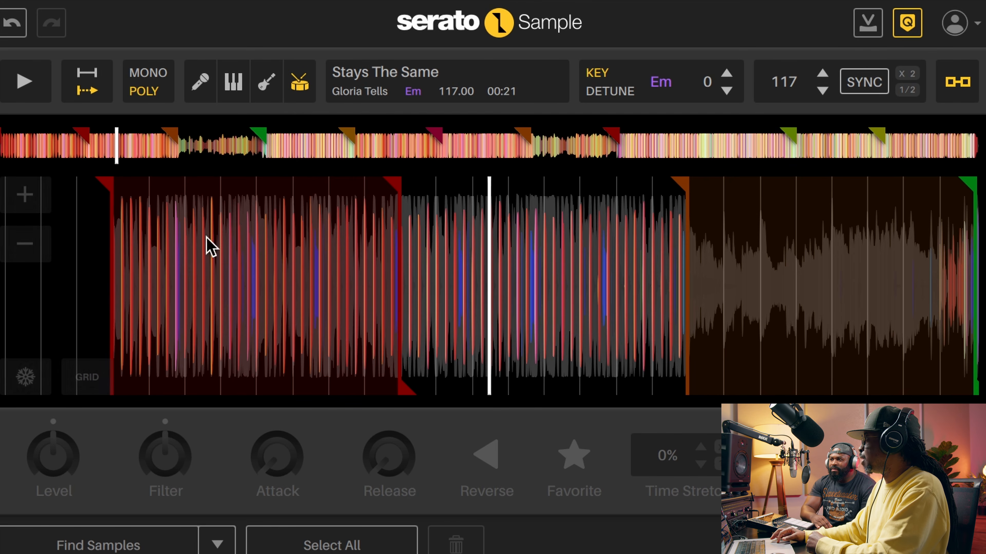
click(134, 262)
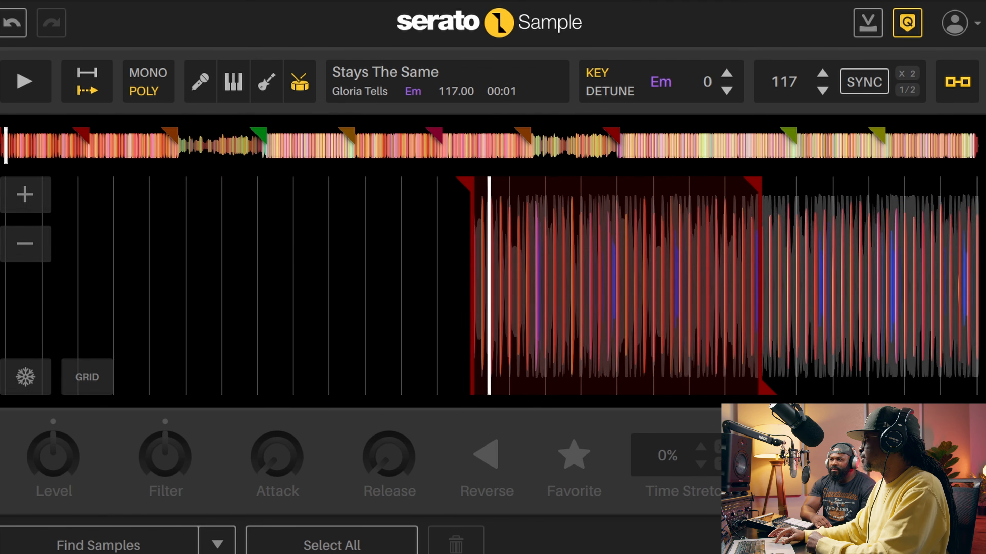
click(27, 82)
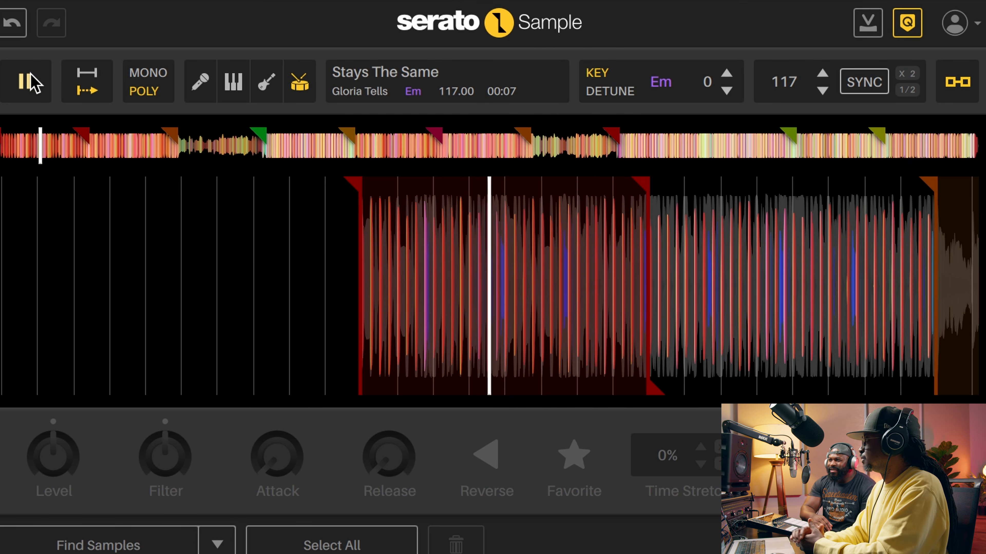
click(31, 80)
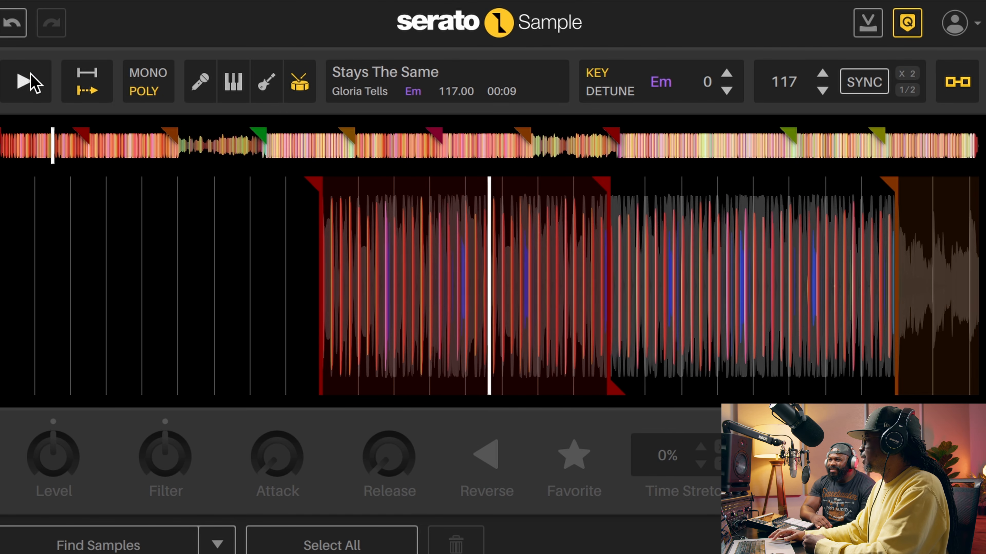
Play the bass stem alone in place of the drums, and switch it off again
click(303, 91)
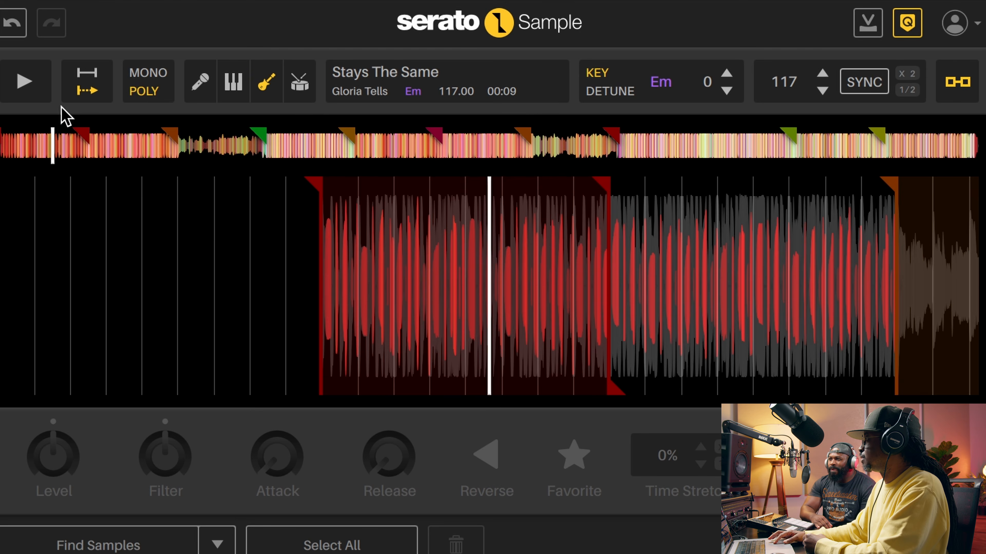
click(27, 93)
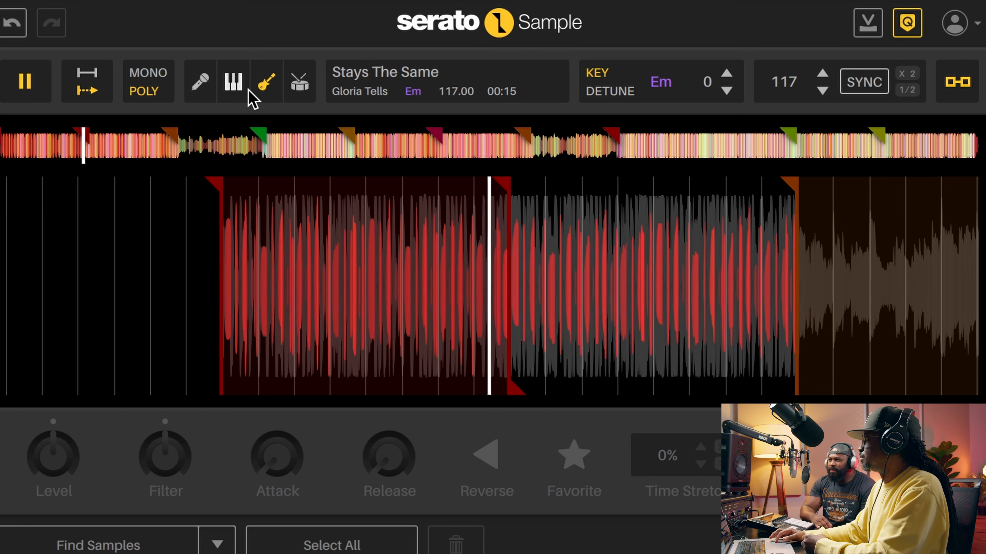
click(263, 92)
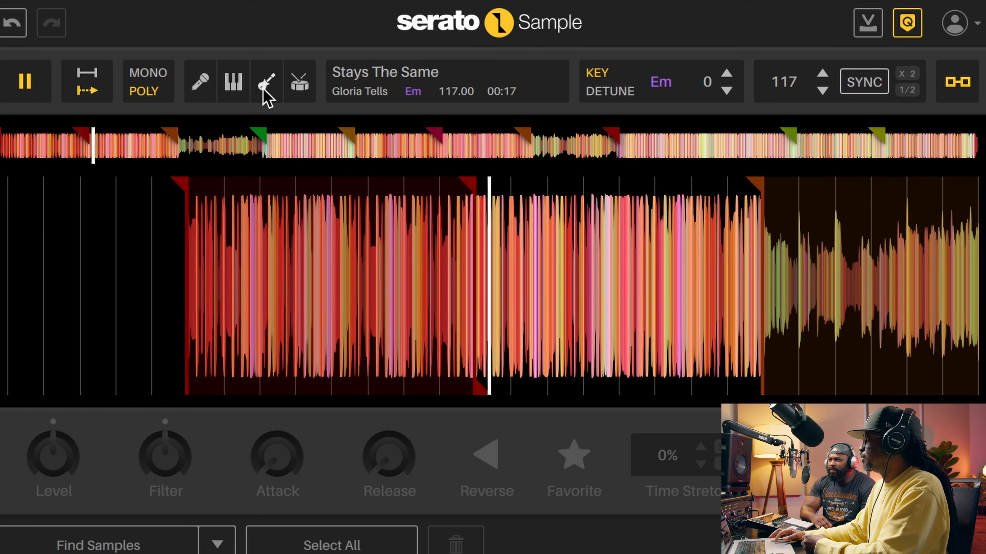
Audition the melody stem alone from the orange cue marker at 00:32
click(26, 91)
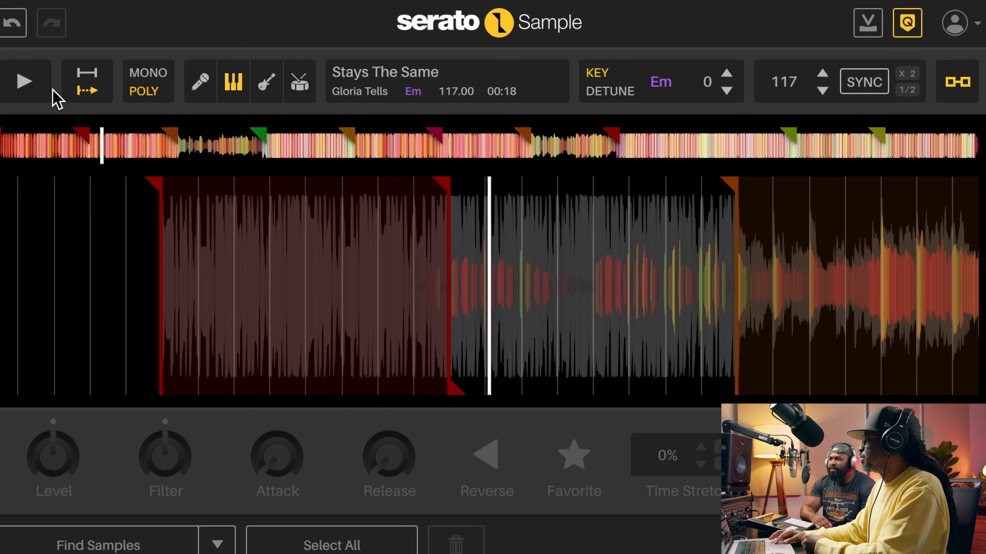
drag(773, 290, 532, 289)
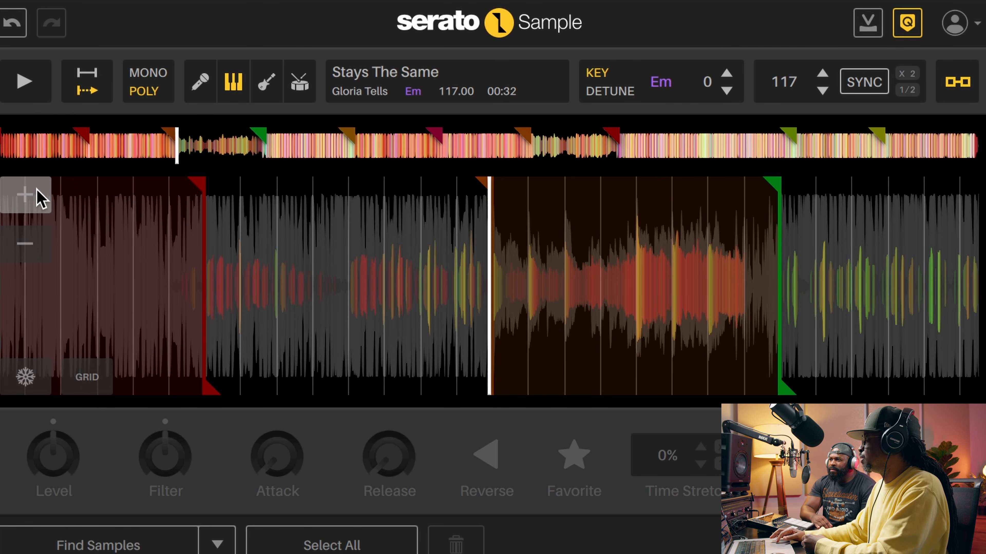
click(30, 100)
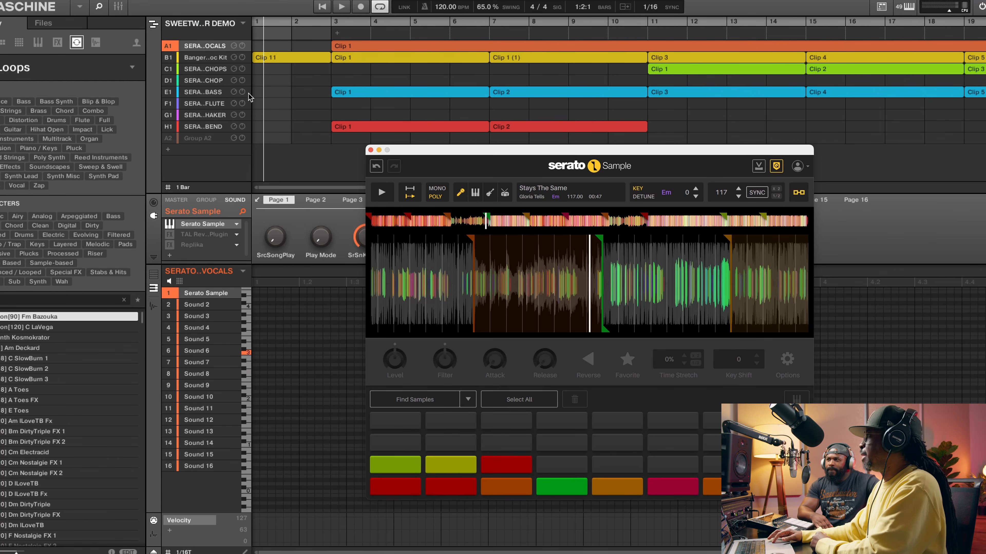
Mute groups C1 through H1 in the Maschine arrangement, leaving the vocals and the Banger Loc Kit active
mouse_move(442, 264)
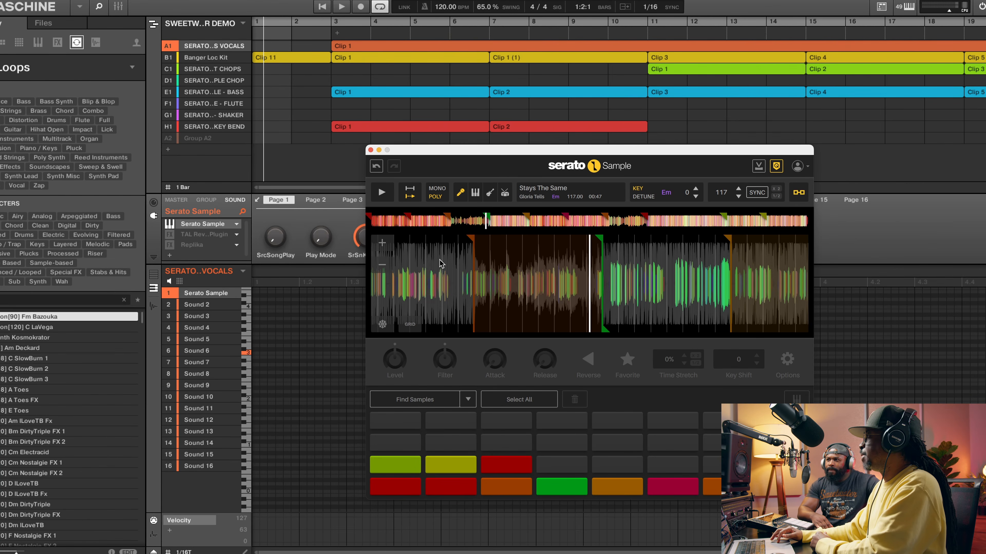
mouse_move(240, 92)
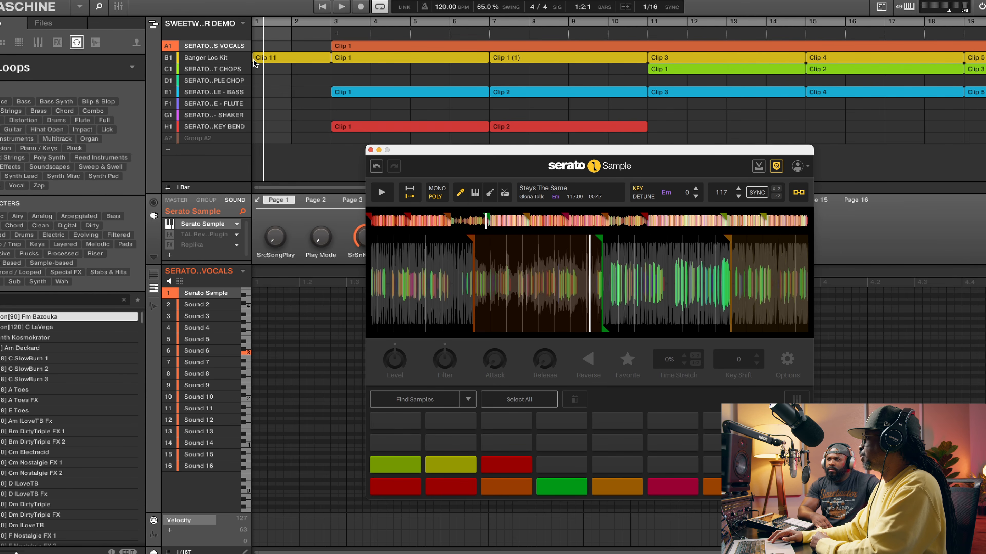
click(170, 69)
click(169, 81)
click(169, 92)
click(168, 104)
click(168, 115)
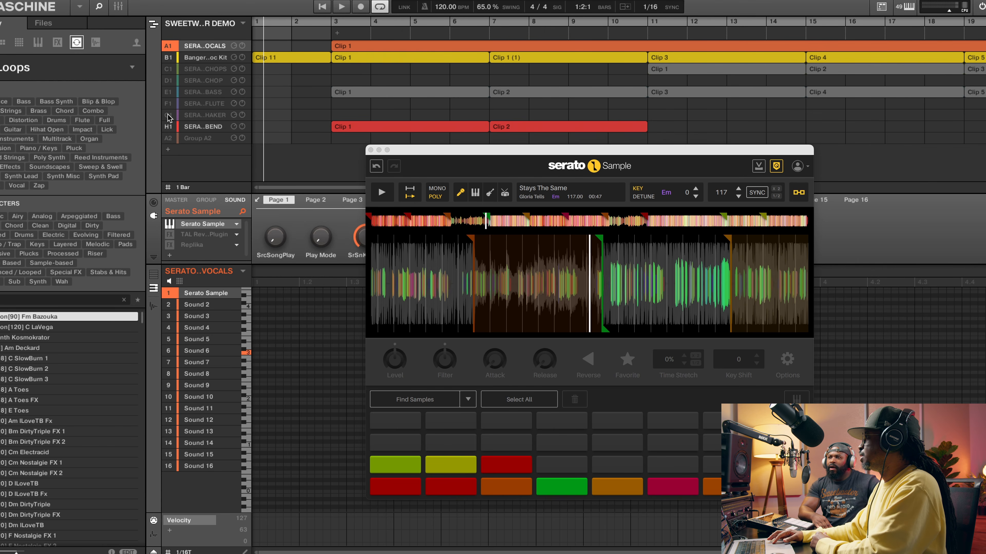
click(168, 128)
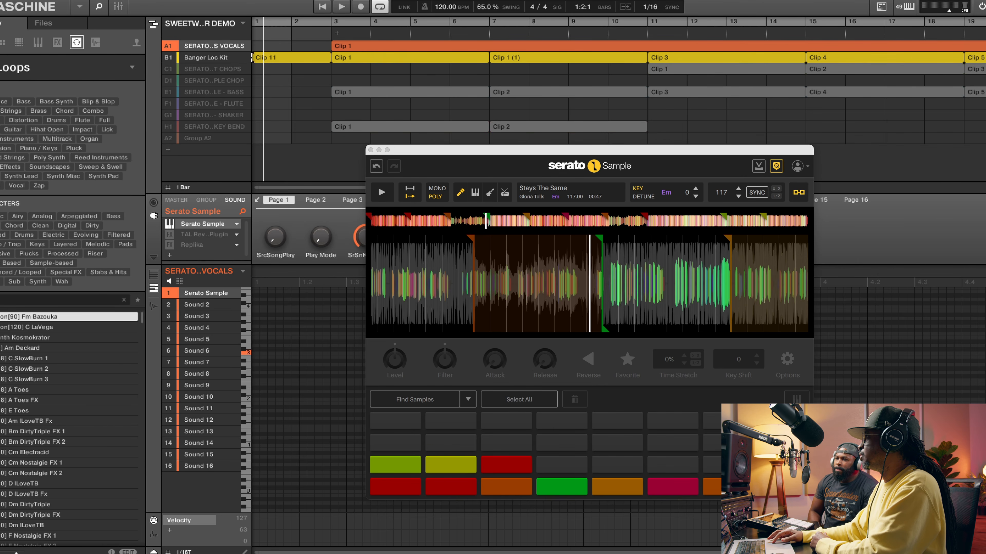
Enable the TAL reverb and Replika effects on the vocal sound and play the arrangement from bar 3
click(332, 24)
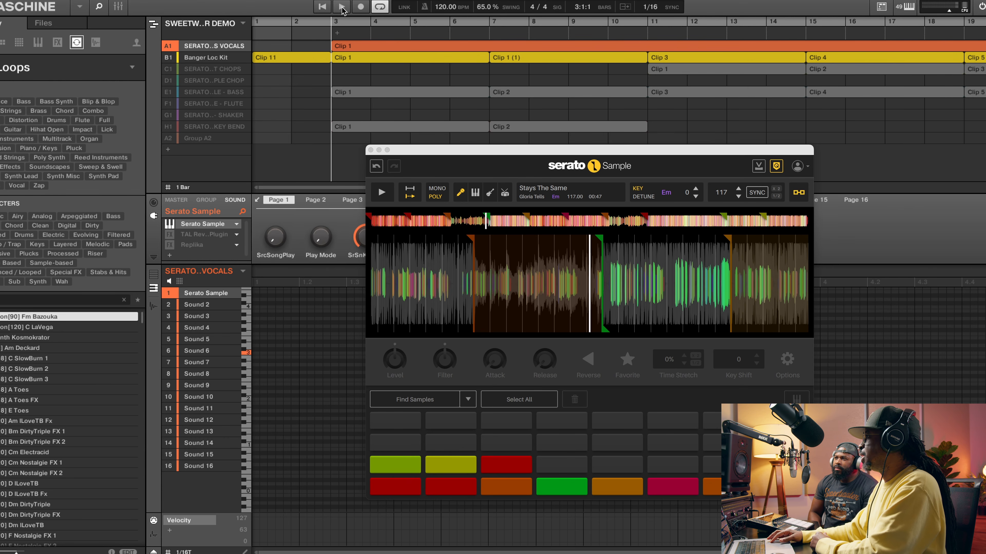
click(173, 234)
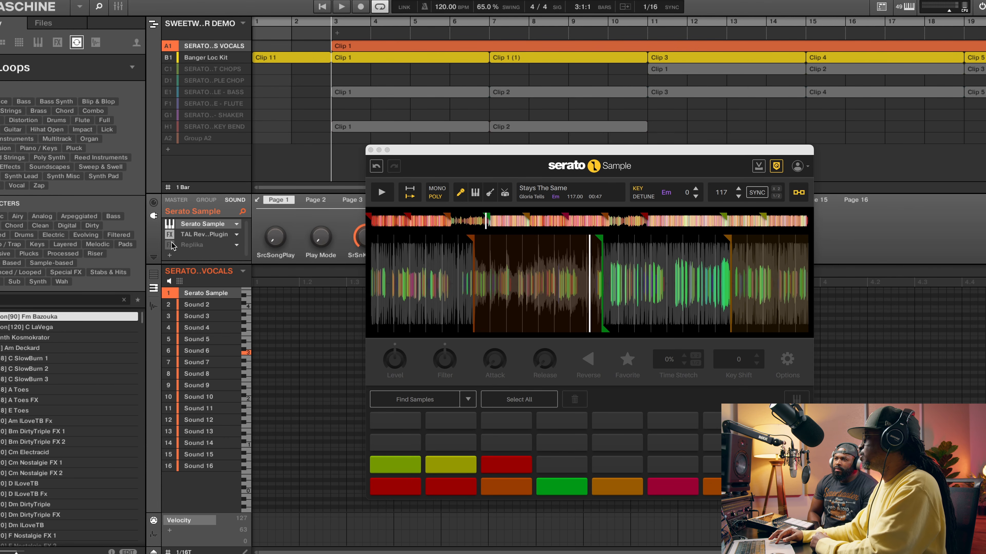
click(170, 245)
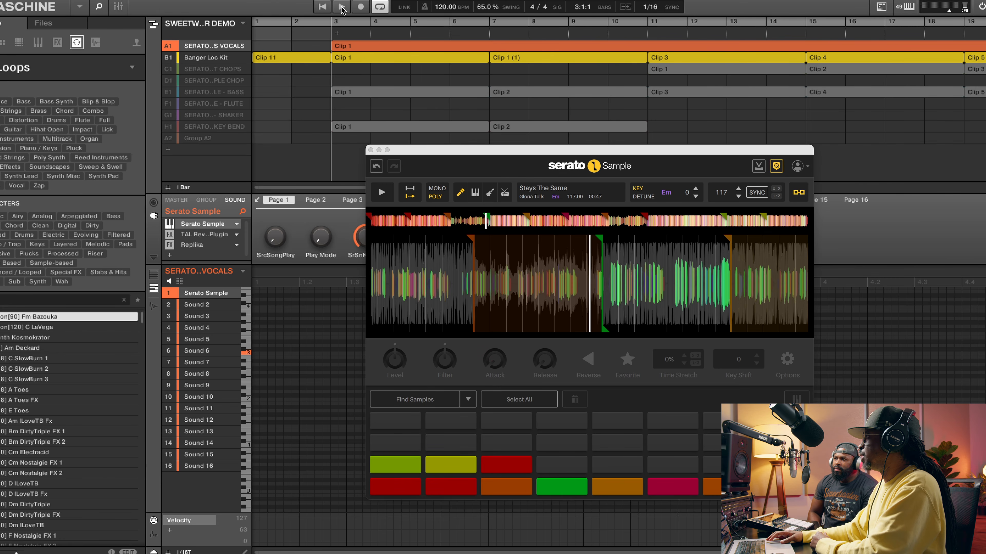
click(342, 7)
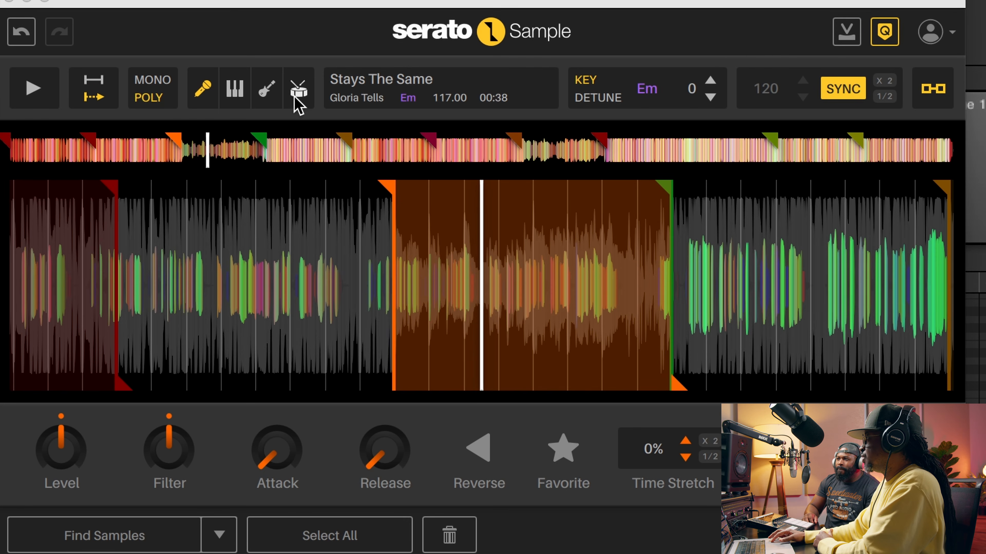
Inspect the beat grid at the sample's start with the drum stem on, closing the grid editor and muting the drums when done
click(299, 90)
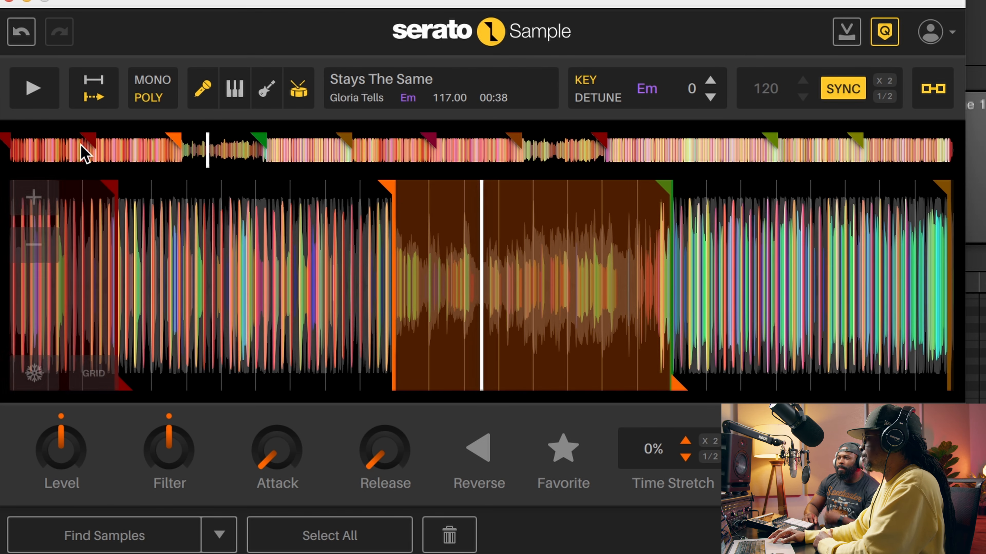
click(3, 155)
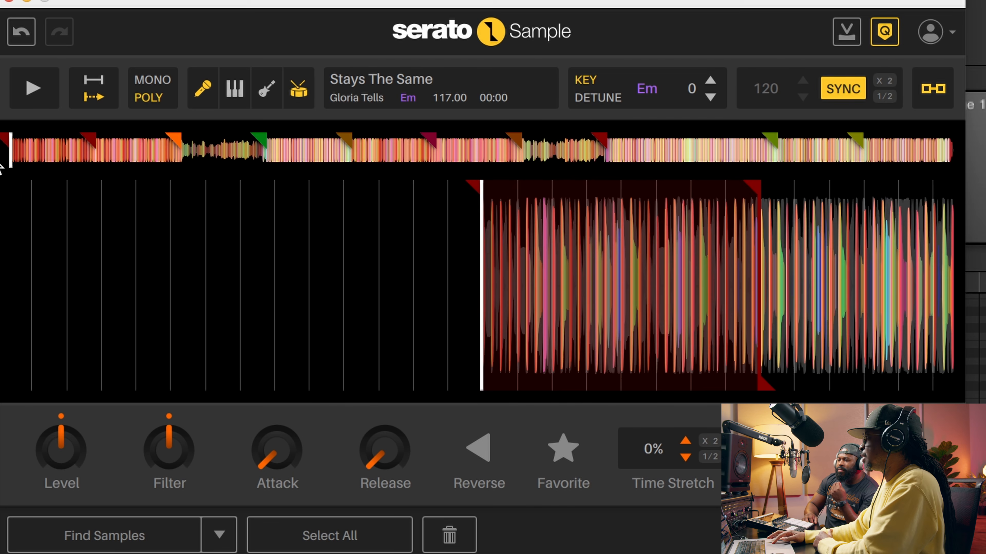
mouse_move(77, 383)
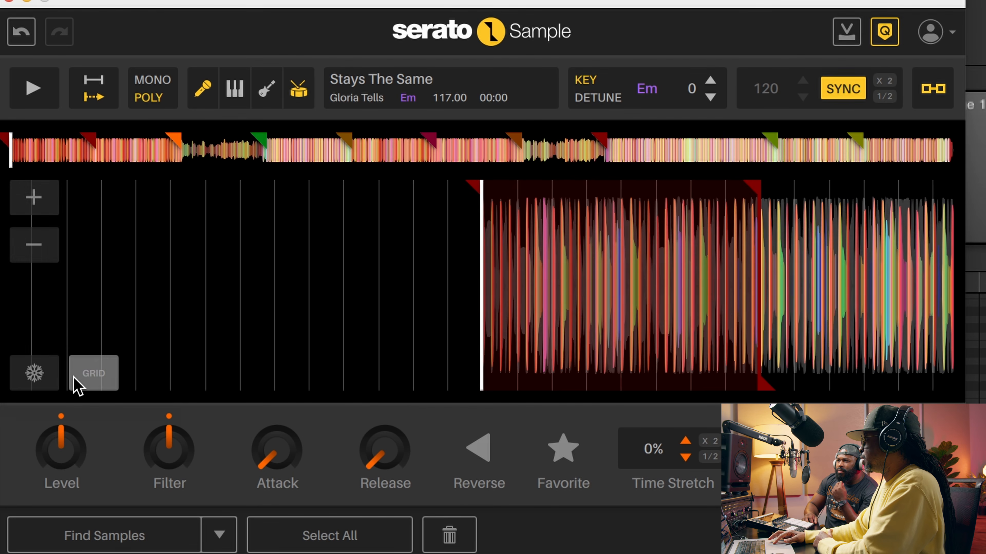
click(94, 376)
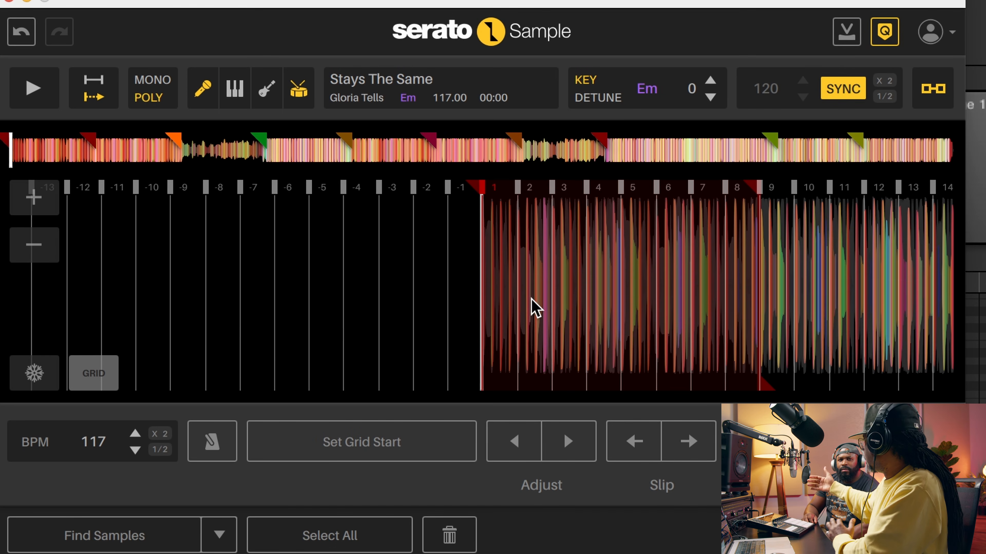
click(99, 381)
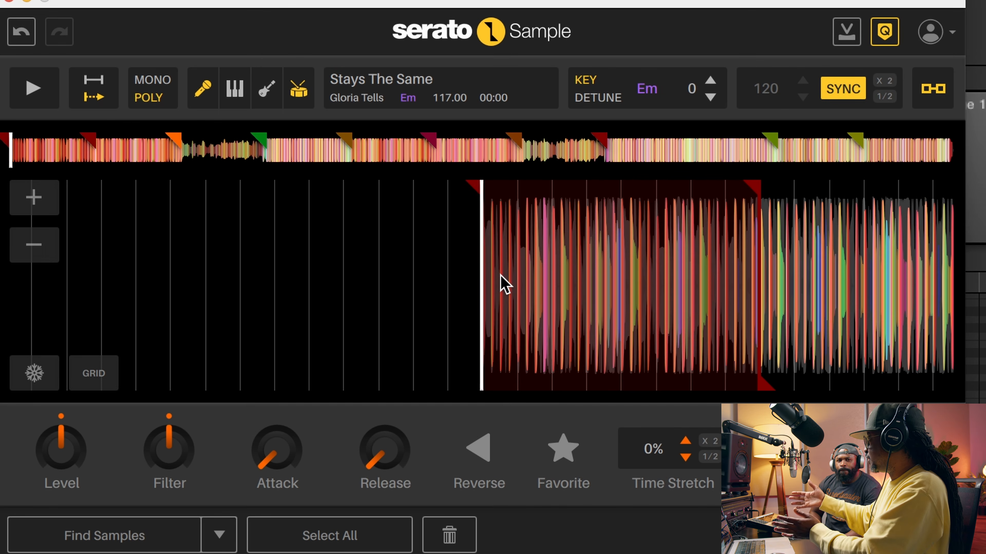
click(302, 101)
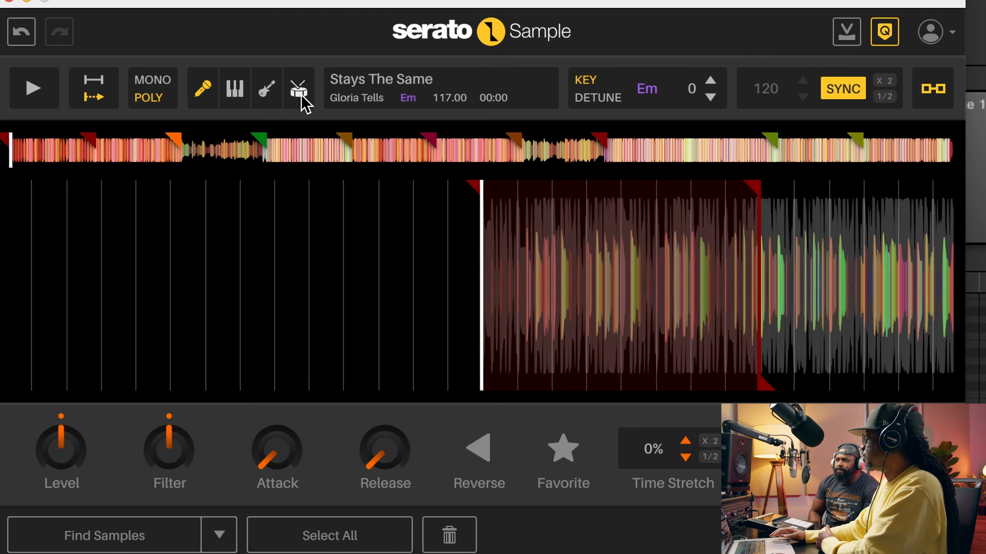
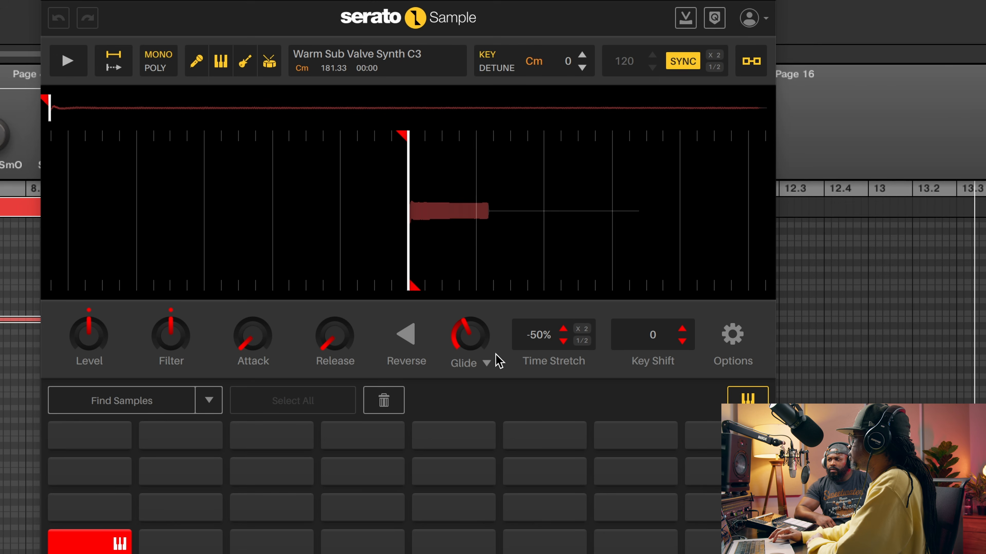
drag(674, 374, 649, 363)
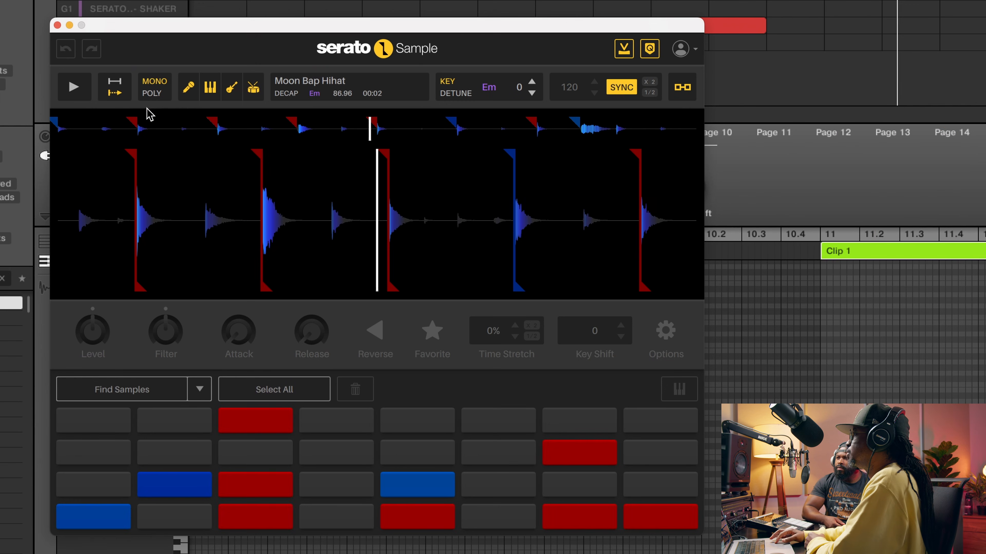
Audition the Moon Bap Hihat sample from its start with tempo sync turned off
click(59, 127)
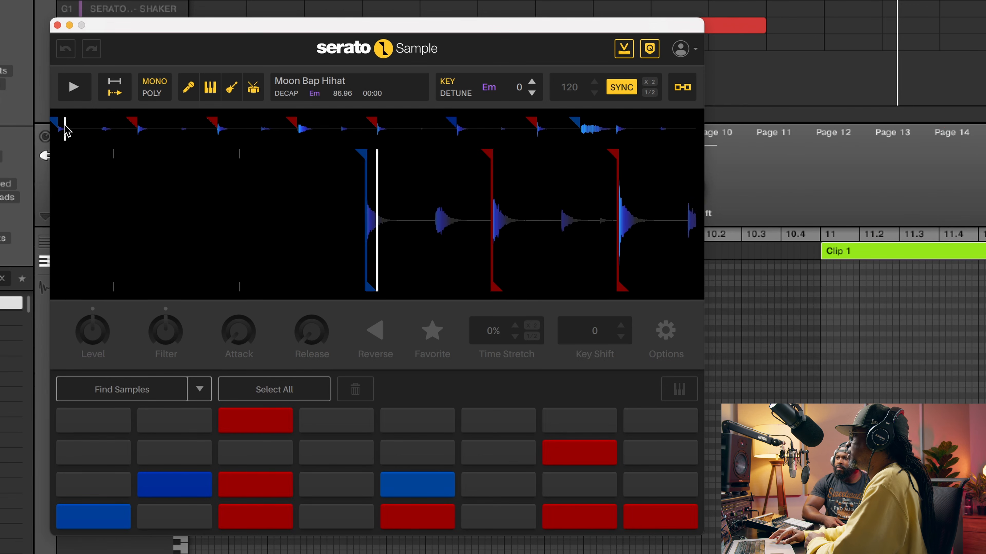
click(620, 87)
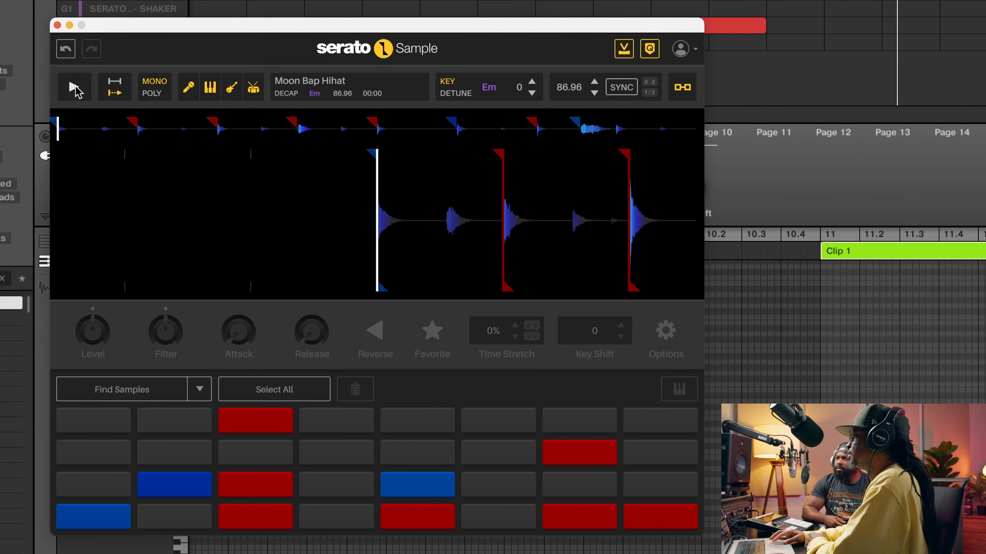
click(74, 88)
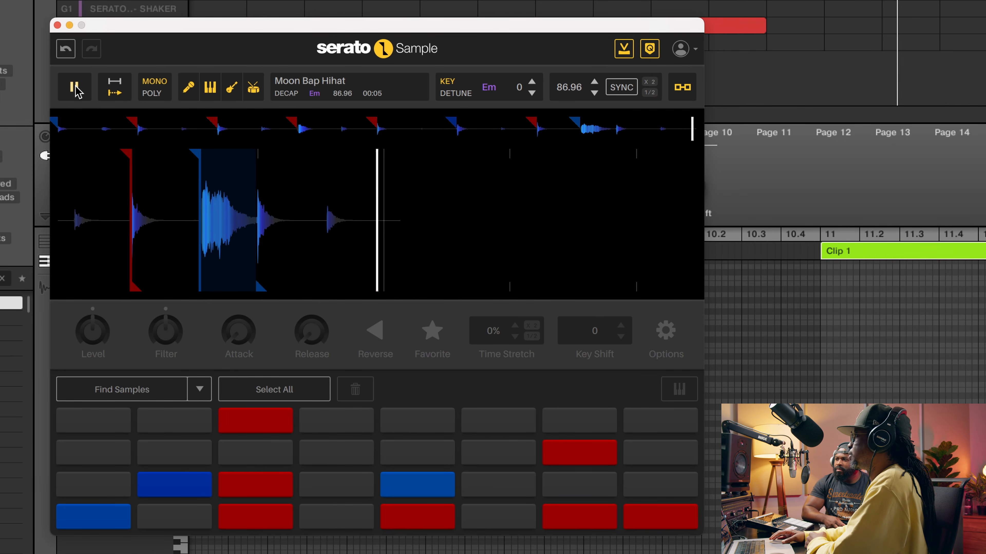
Turn tempo sync back on for the Moon Bap Hihat sample and audition it from the start
click(621, 88)
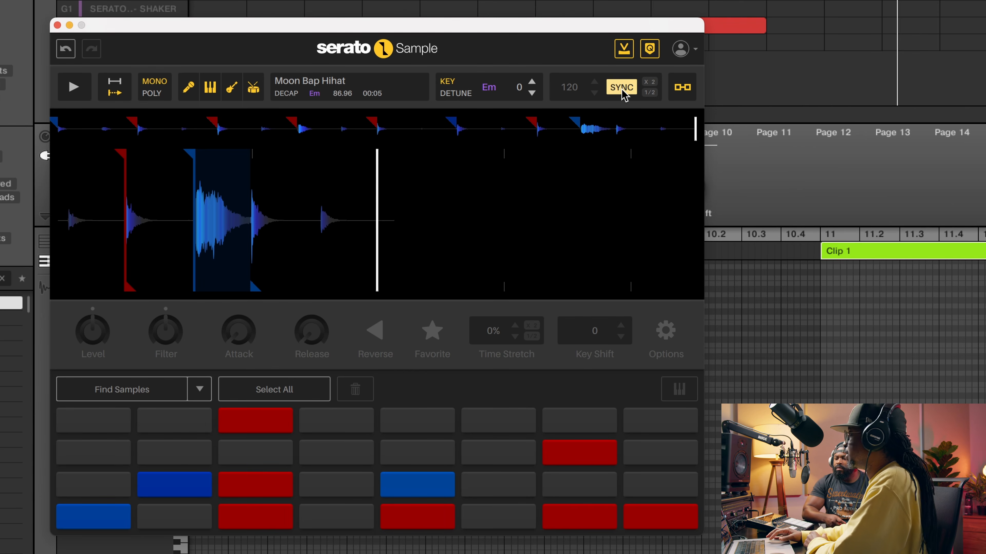
click(87, 140)
click(73, 87)
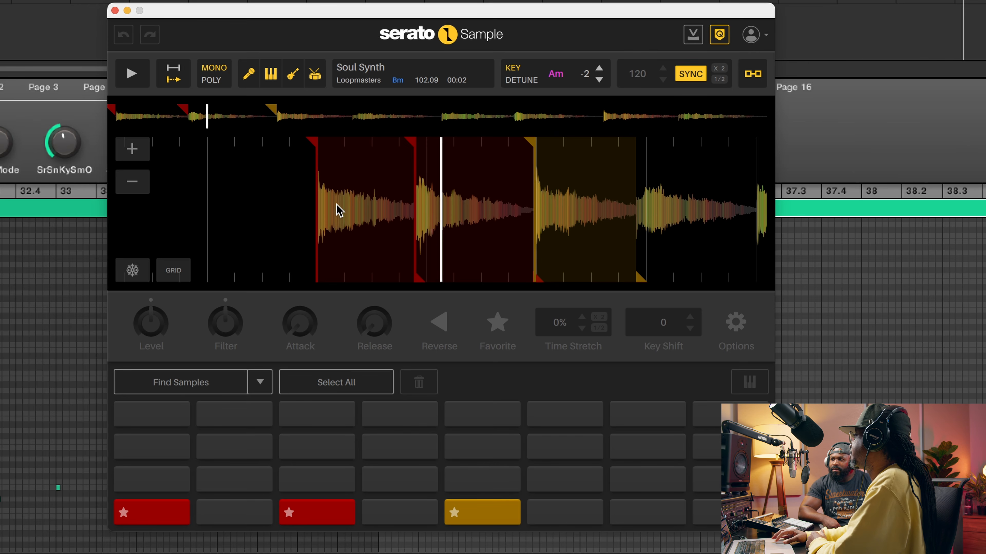
Audition the Soul Synth sample from its start with key shift at 0 and tempo sync off, turning sync back on when done
drag(440, 210, 441, 210)
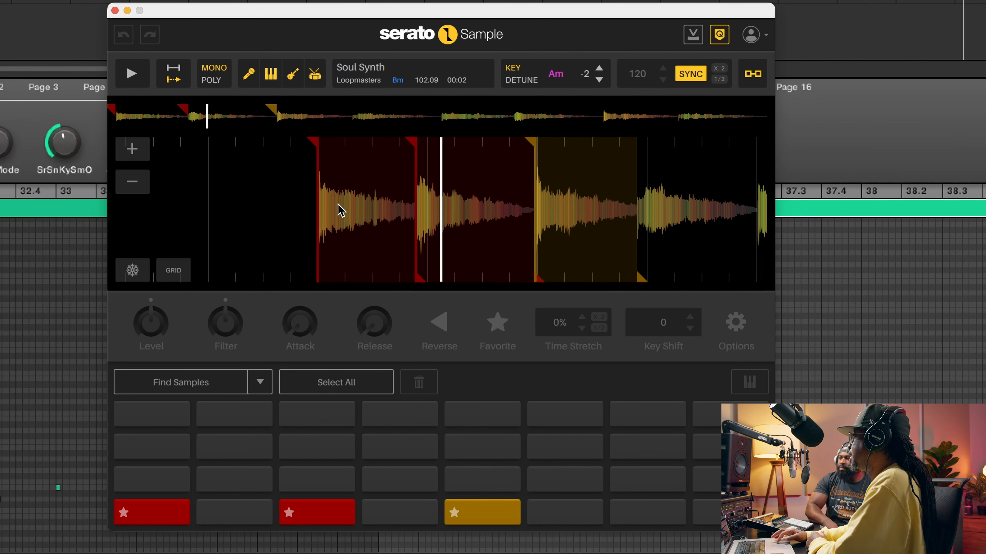
drag(208, 119, 106, 124)
click(690, 74)
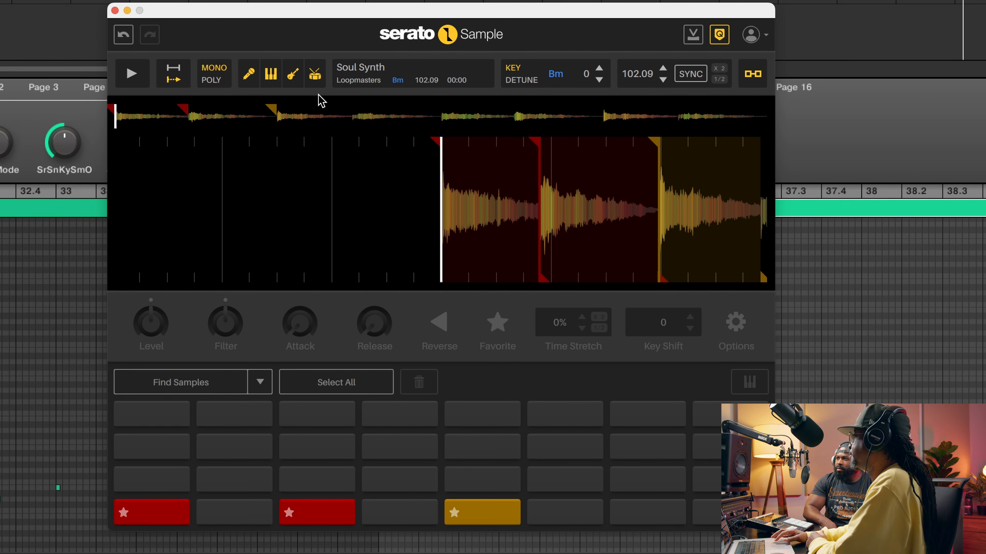
click(130, 76)
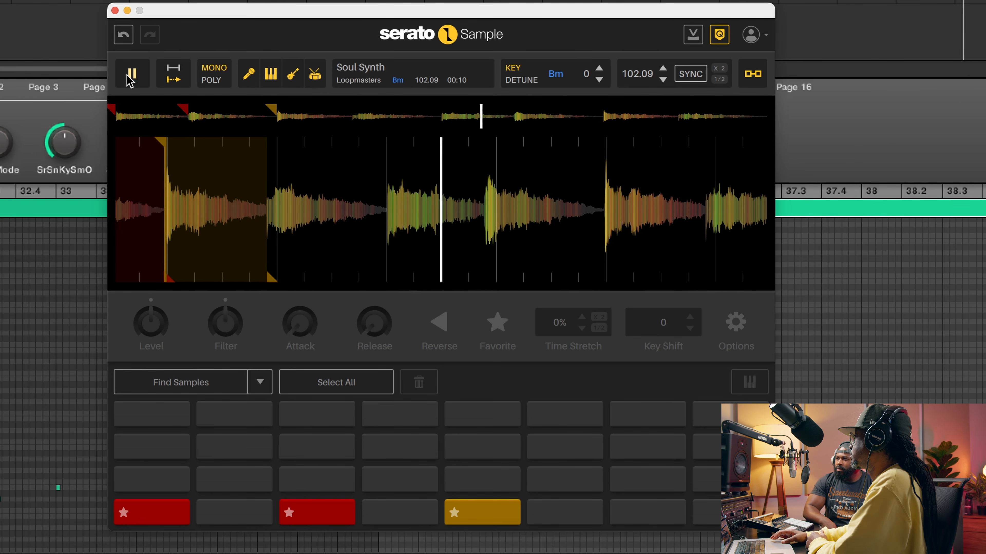
click(132, 74)
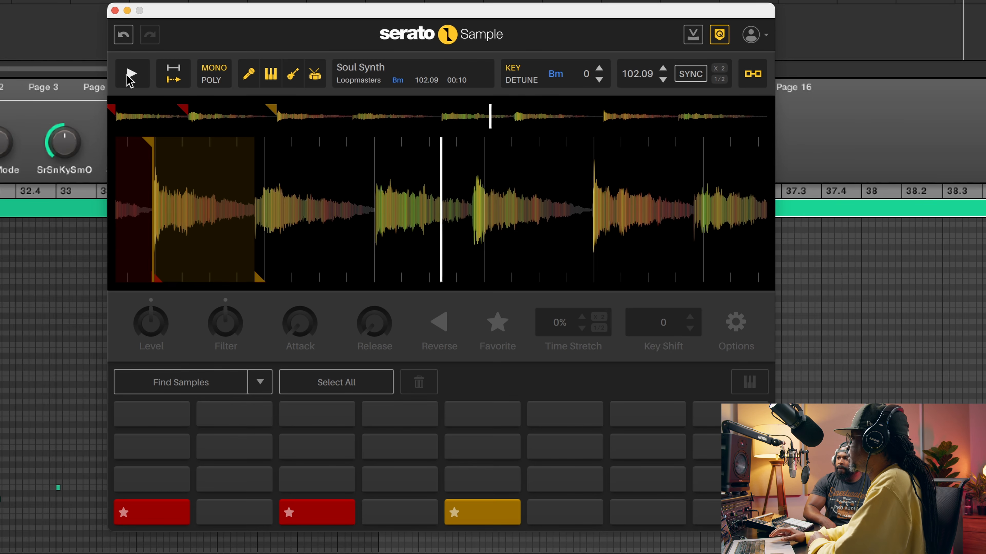
click(684, 78)
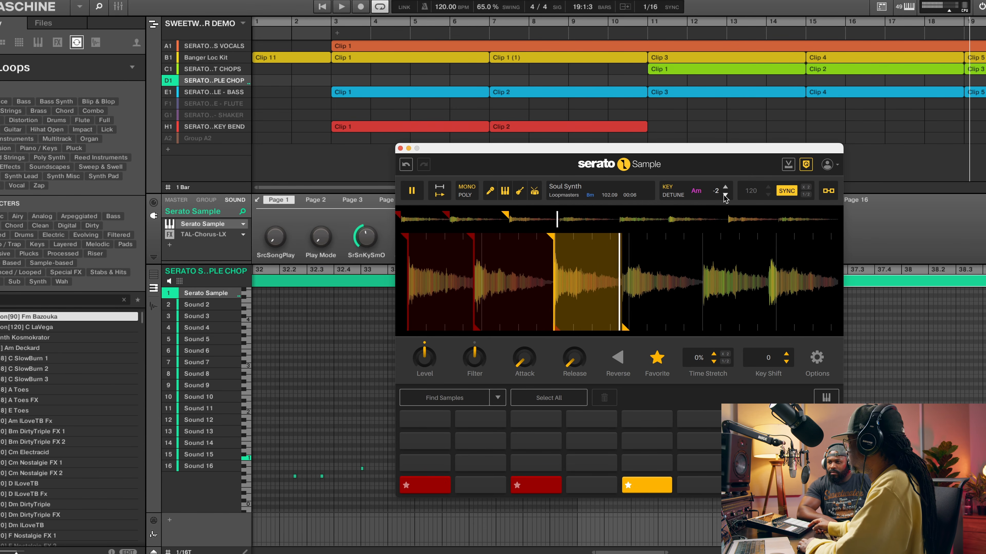
Play the Maschine arrangement from bar 27, where the D1 chop clips begin, and stop at bar 43
scroll(906, 131, right, 10)
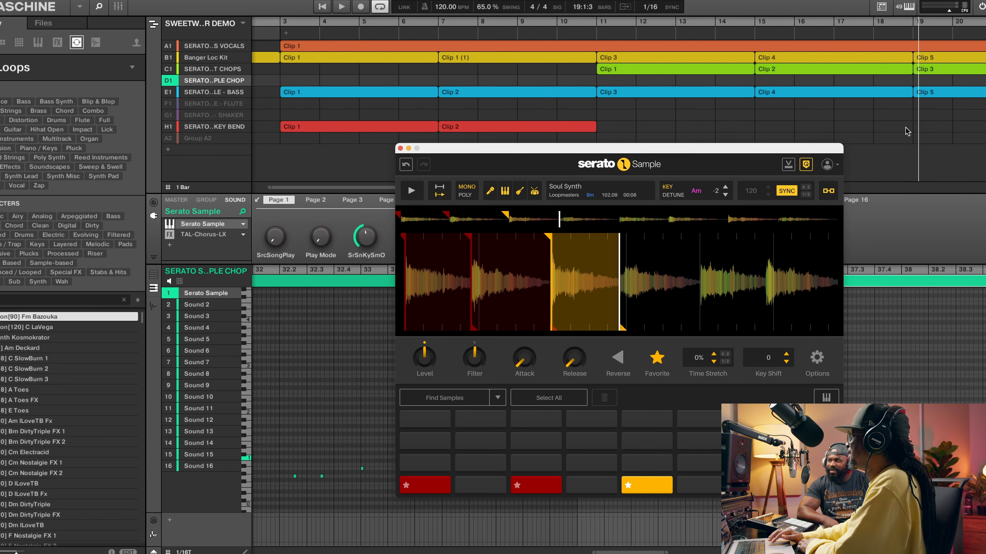
scroll(906, 131, right, 6)
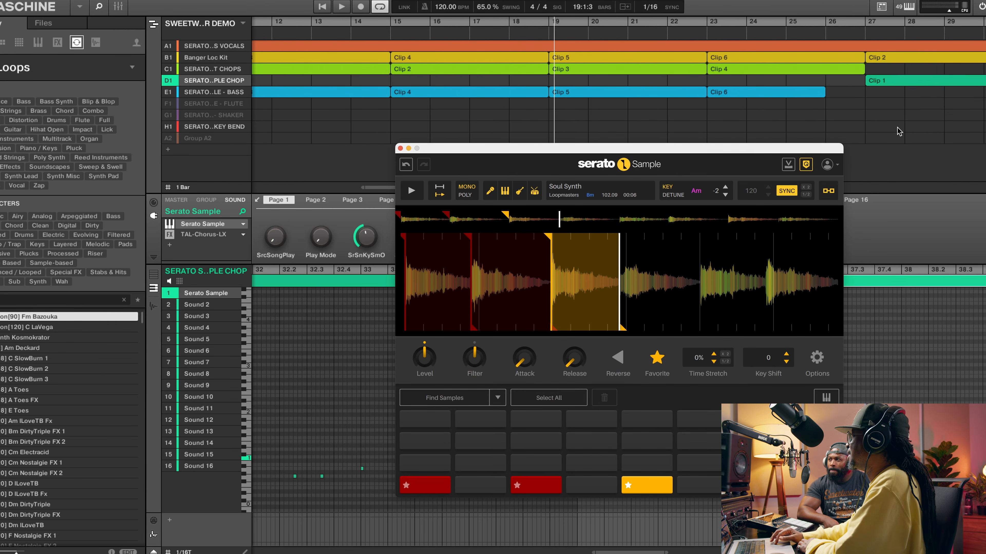
click(865, 24)
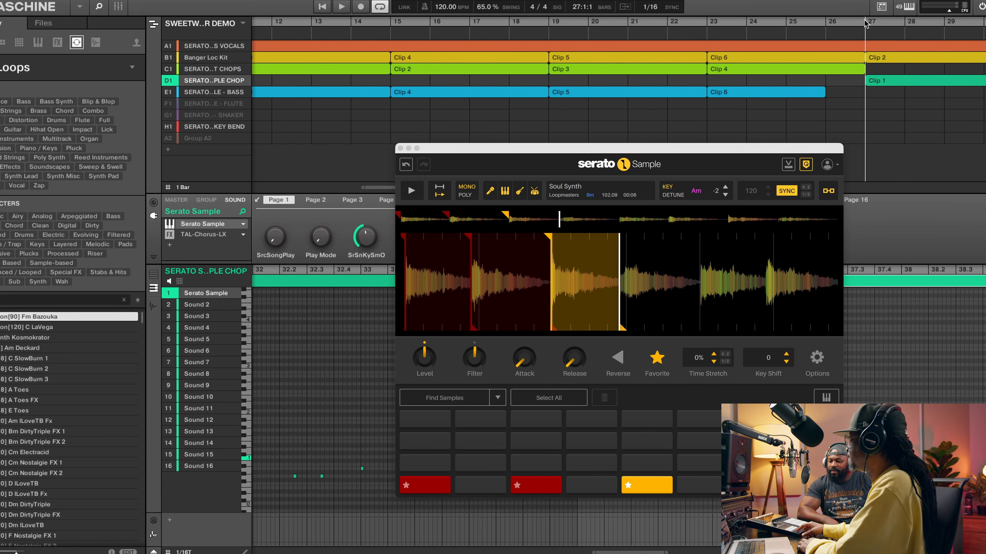
key(space)
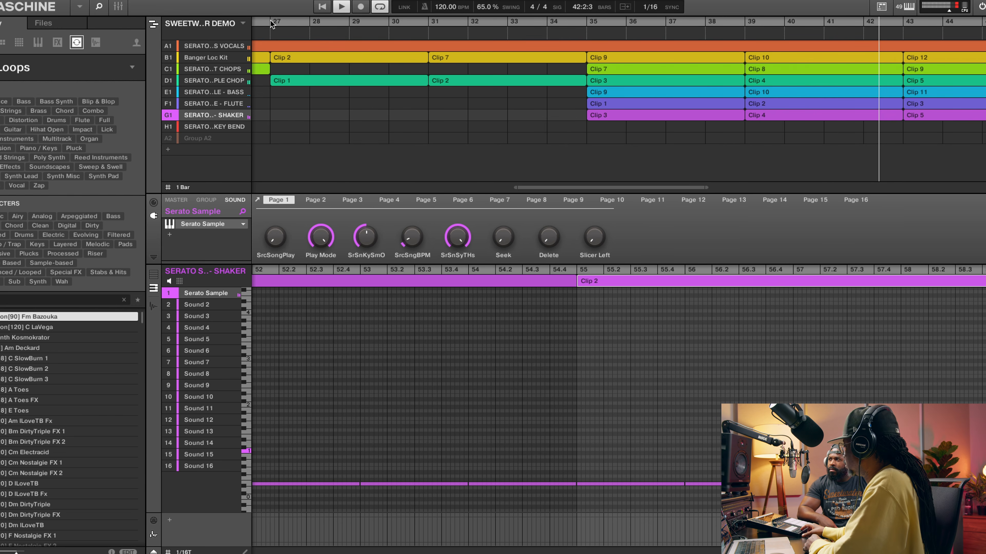
key(space)
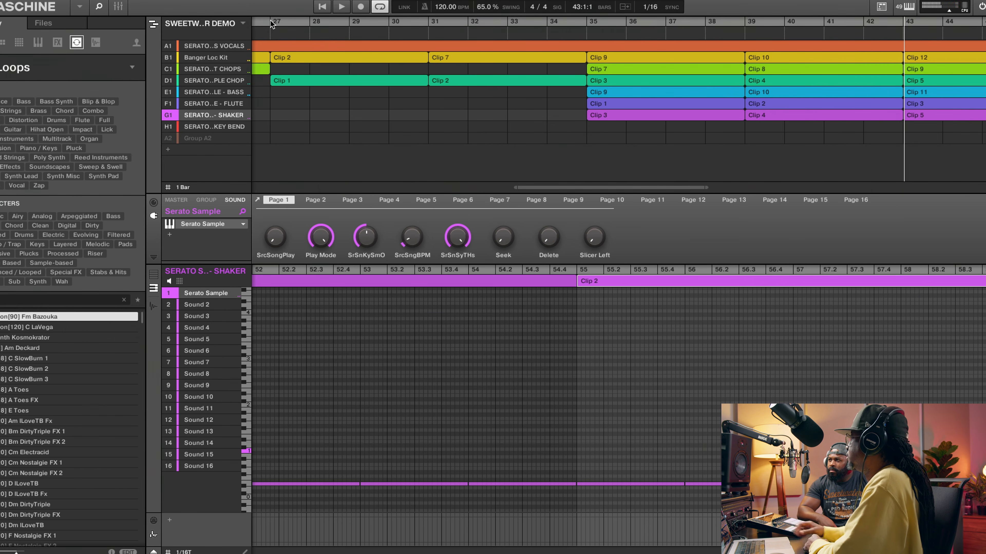